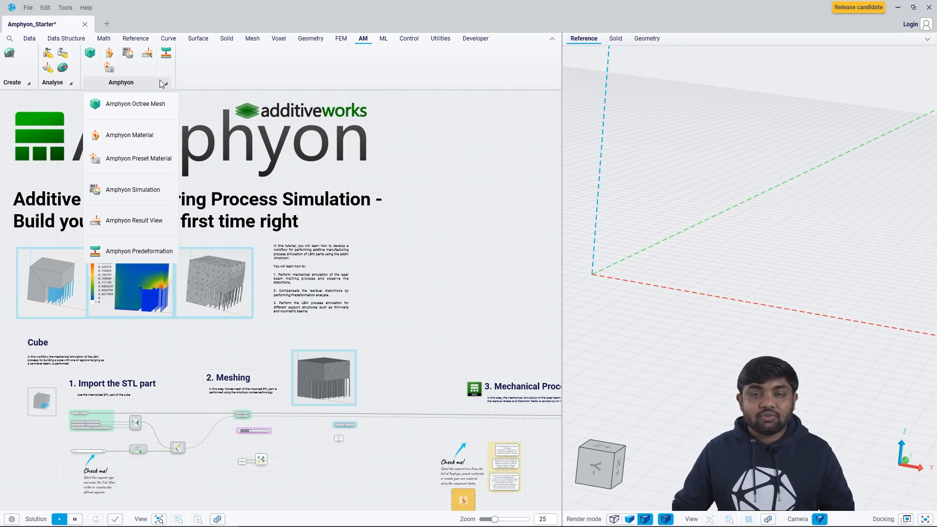
Step: Display the Mesh Part of the cube in the "Import the STL part" section
click(397, 213)
scroll(40, 485, up, 5)
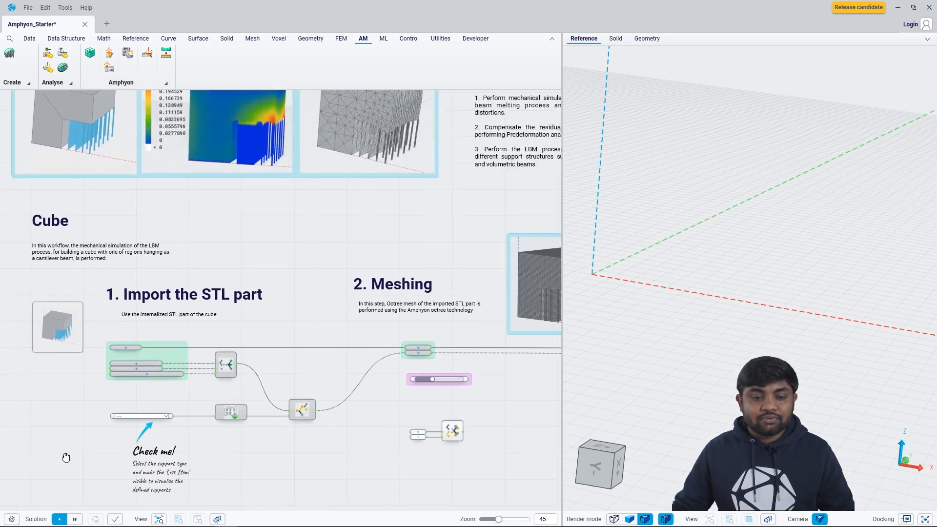
scroll(122, 450, up, 5)
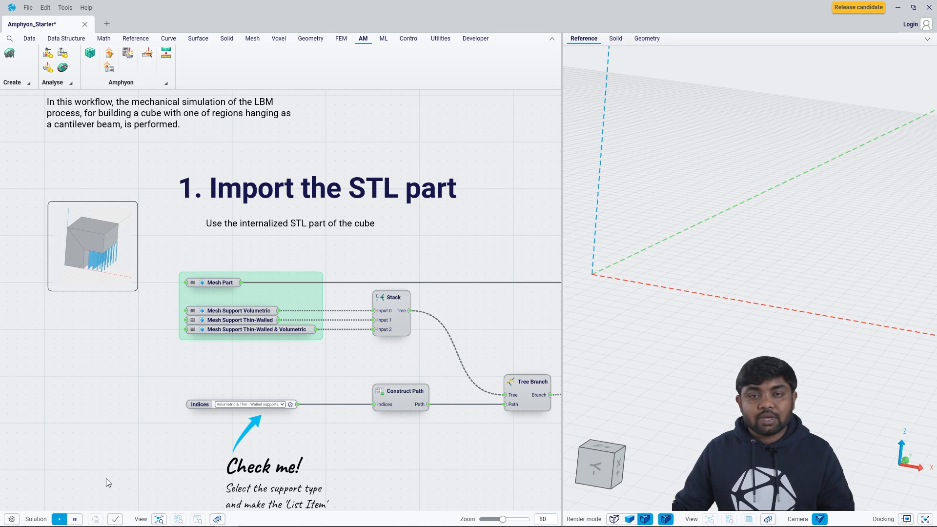
scroll(183, 280, up, 2)
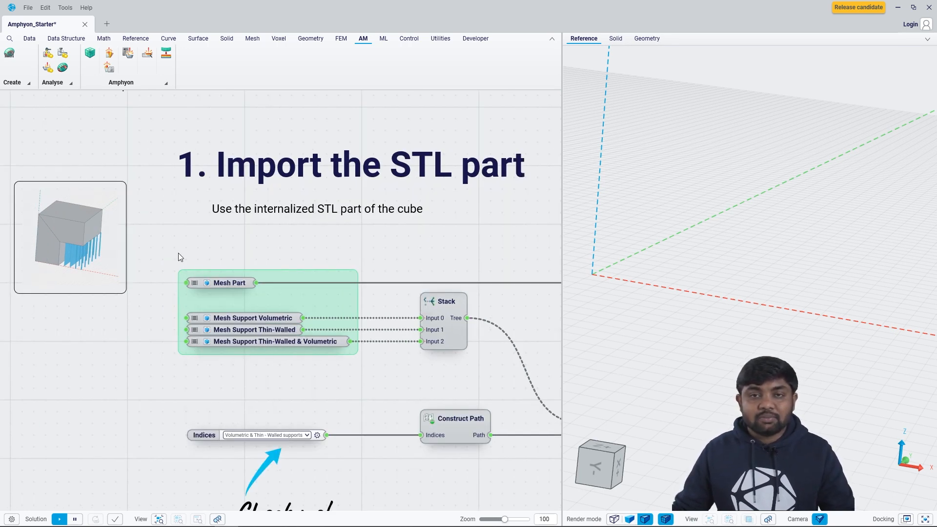
click(228, 284)
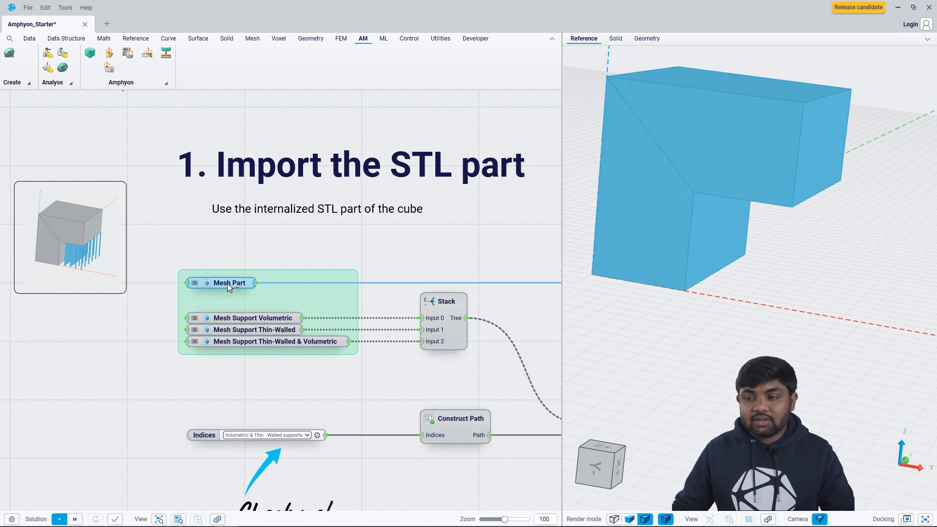
click(584, 195)
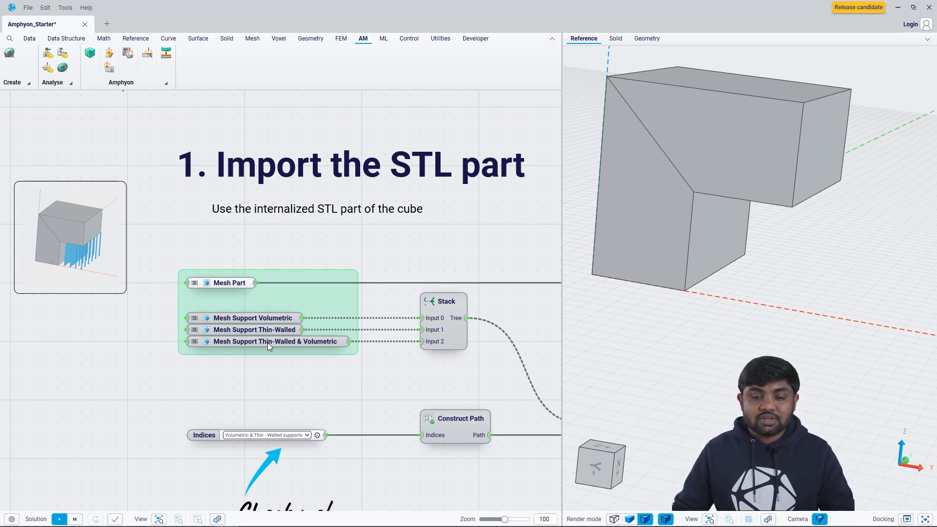
Step: Preview the volumetric and thin-walled support meshes one at a time, and display the combined Mesh Support Thin-Walled & Volumetric
click(268, 318)
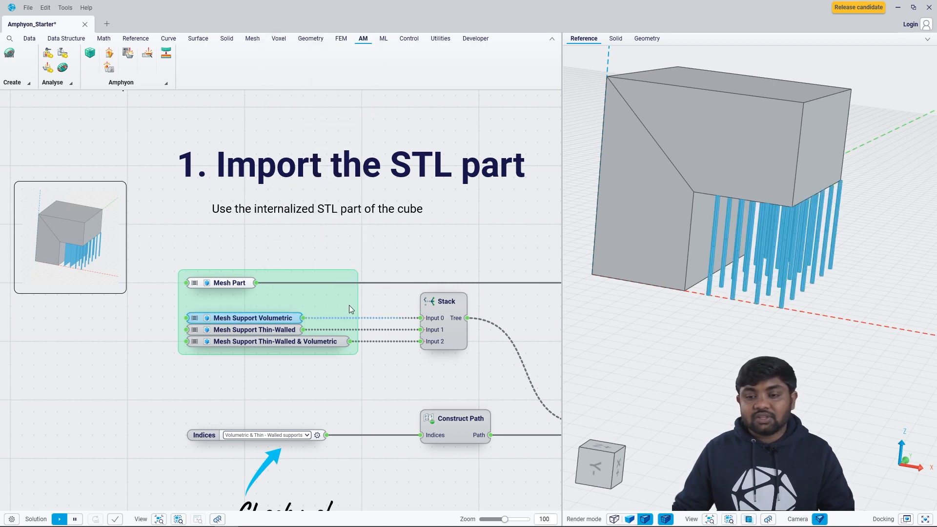
middle_drag(737, 252, 736, 251)
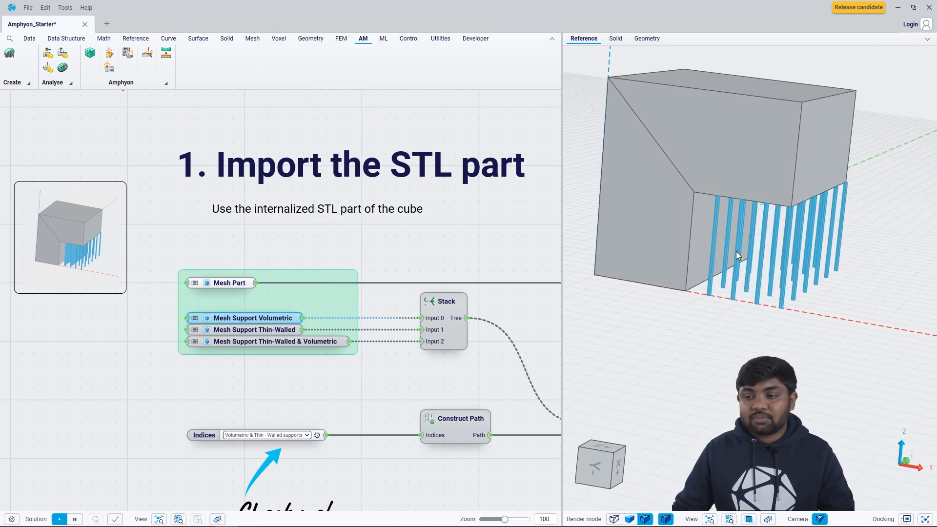
click(259, 331)
mouse_move(777, 182)
middle_down()
mouse_move(788, 183)
mouse_move(773, 180)
middle_up()
key(space)
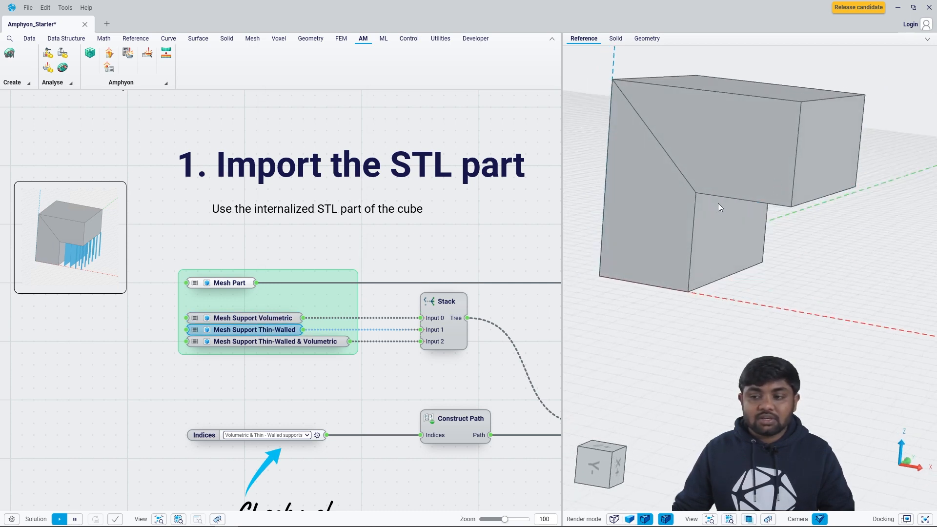
click(303, 341)
click(308, 368)
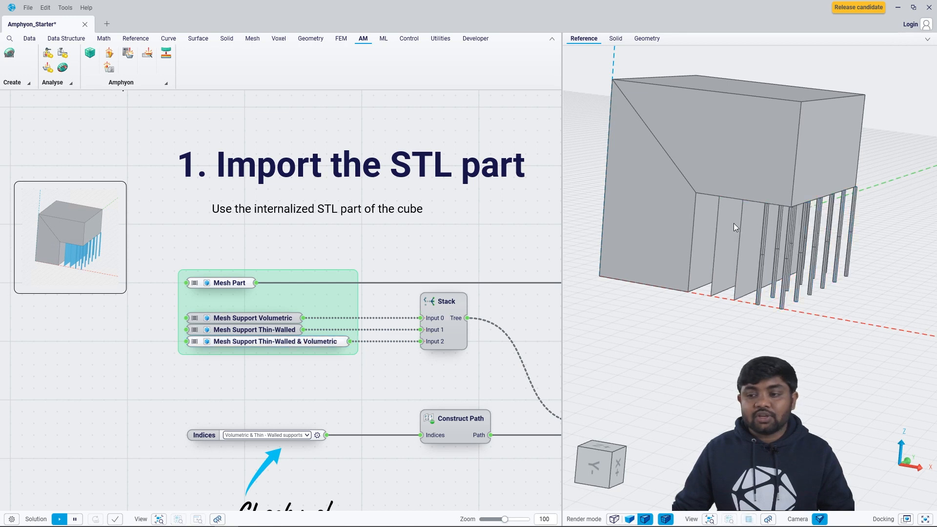
middle_drag(733, 224, 737, 224)
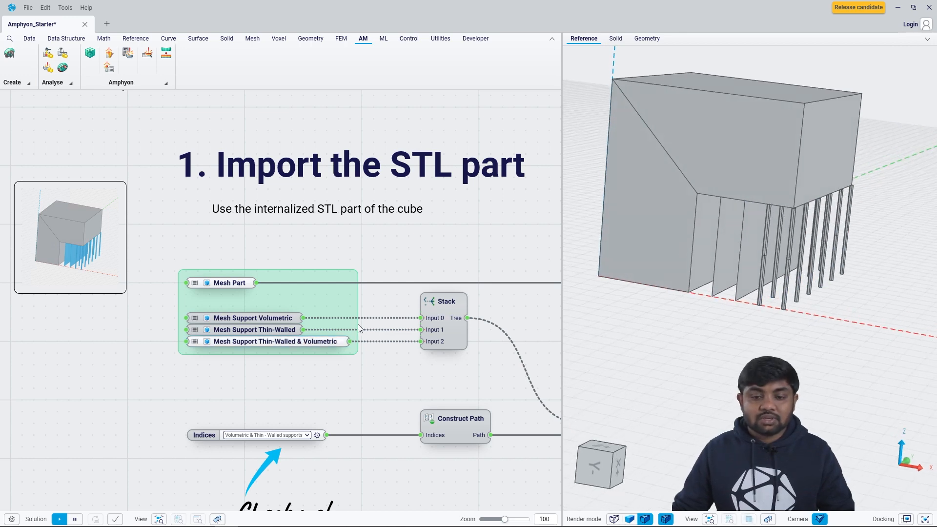
Step: Check the support type options of the Indices selector, keeping Volumetric & Thin - Walled supports
scroll(329, 414, up, 1)
middle_drag(327, 406, 310, 339)
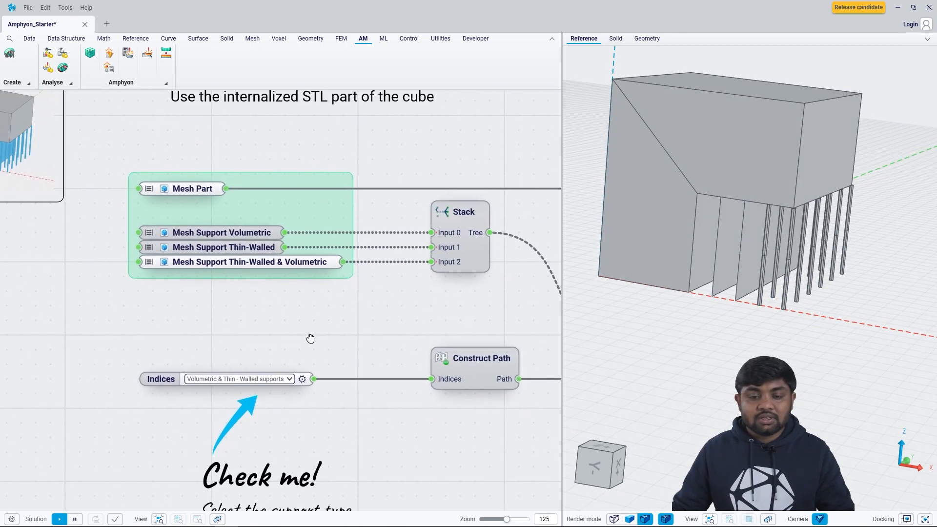
drag(311, 338, 307, 325)
scroll(249, 406, up, 1)
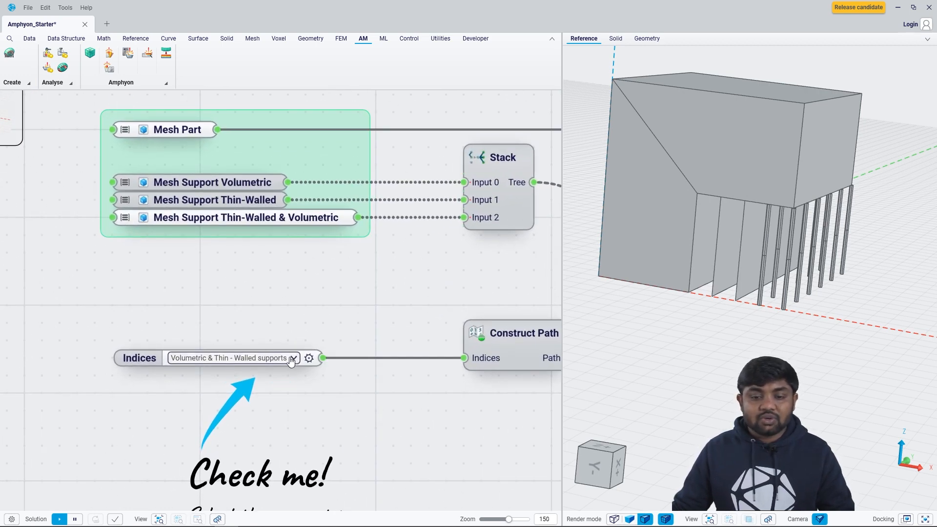
click(273, 358)
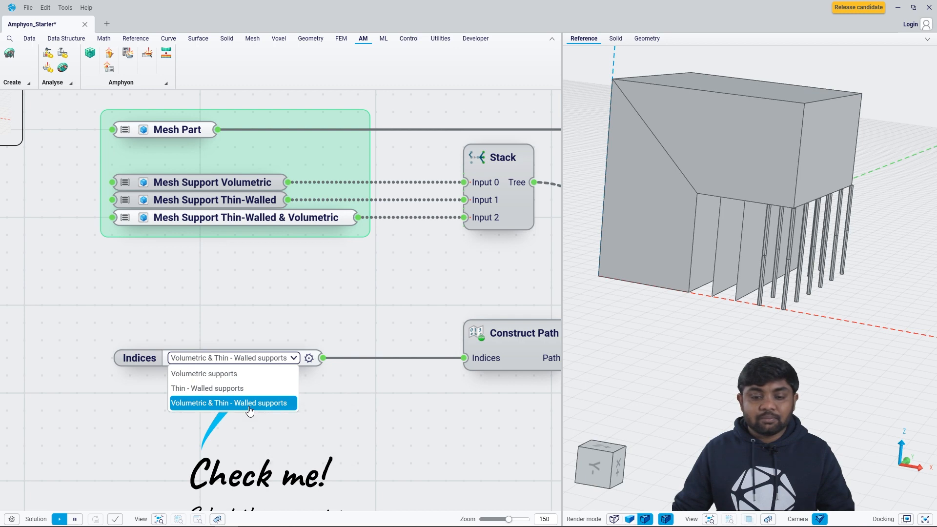
click(294, 297)
Step: Hide the combined thin-walled and volumetric support mesh and the Mesh Part in the import section
click(291, 218)
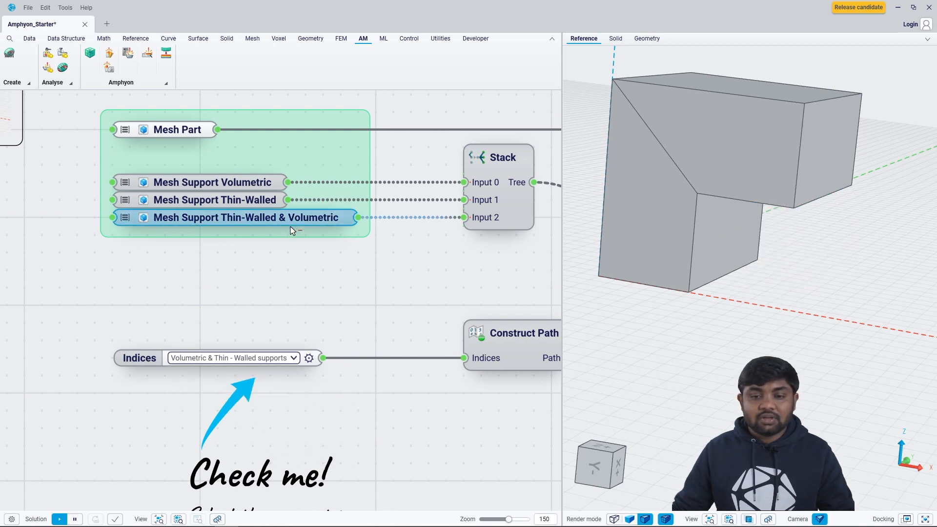
mouse_move(387, 315)
right_down()
mouse_move(214, 321)
mouse_move(519, 324)
mouse_move(403, 320)
right_up()
click(757, 240)
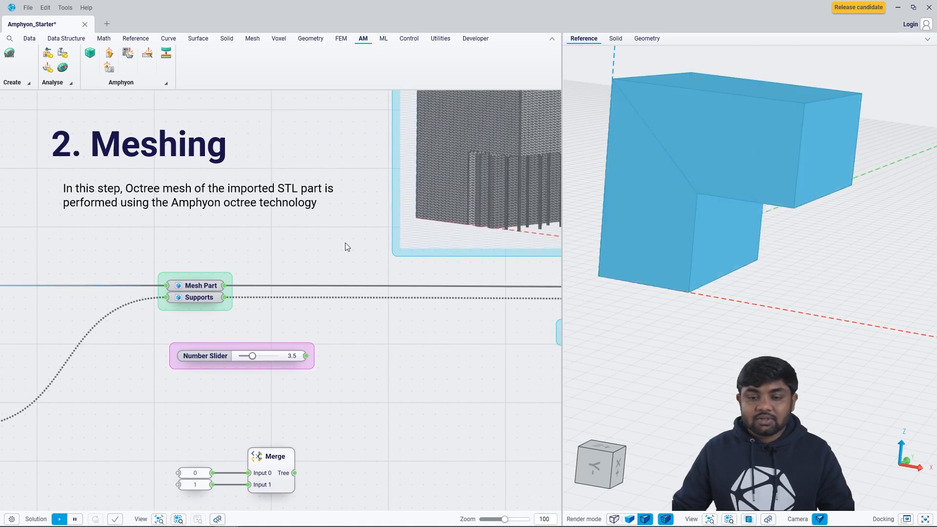
key(space)
Step: Display the Mesh Part and Supports containers of the Meshing section
drag(242, 250, 189, 307)
key(space)
click(188, 315)
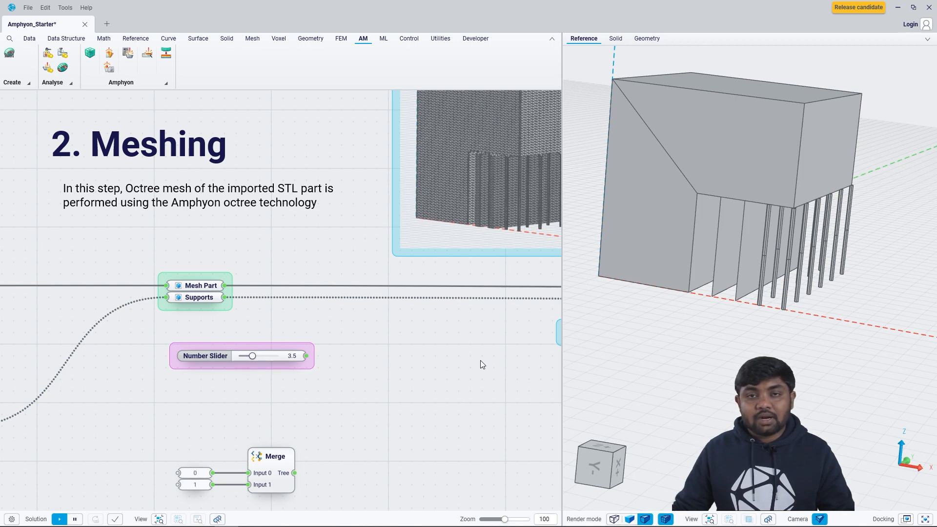
Step: Add an Import Geometry component above the mesh containers and attach a relative file path container to its File path input
double_click(287, 250)
text(im)
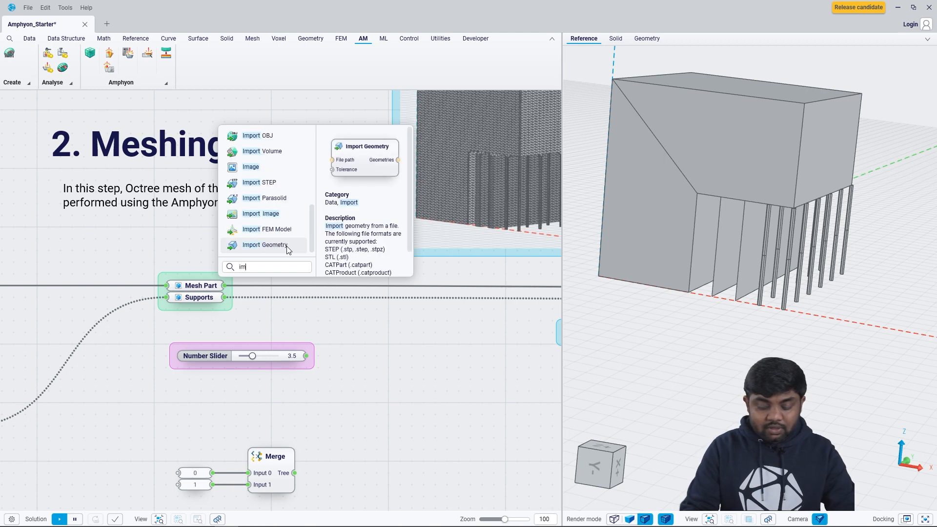
text(port)
click(287, 246)
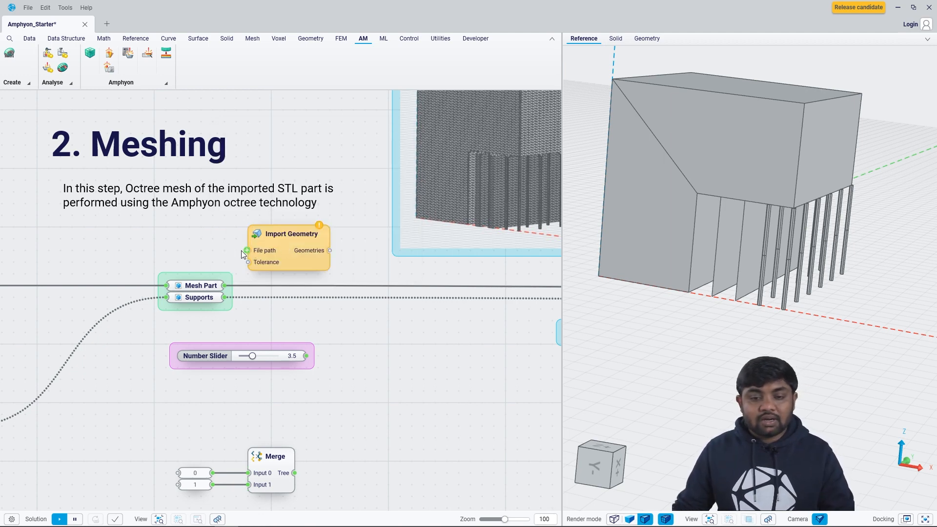
drag(241, 251, 202, 251)
click(239, 220)
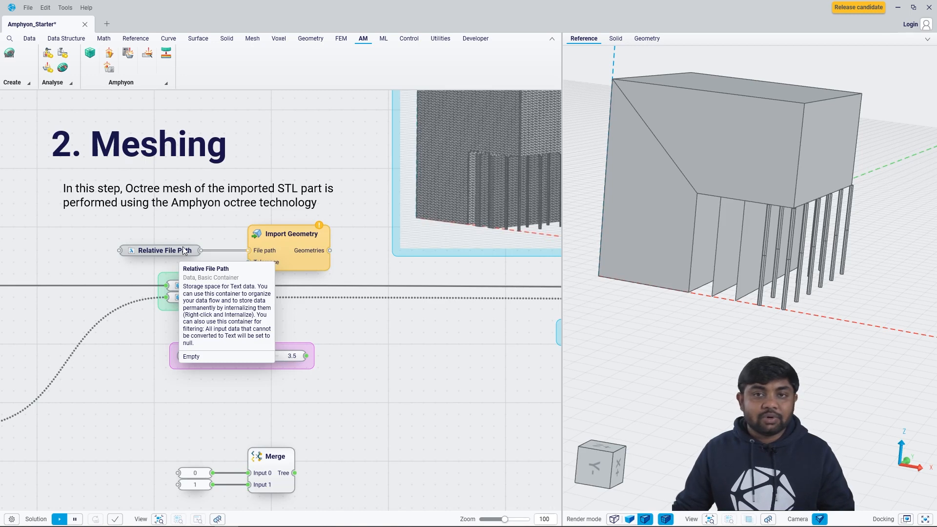
Step: Delete the Import Geometry component together with its relative file path container
drag(357, 220, 148, 254)
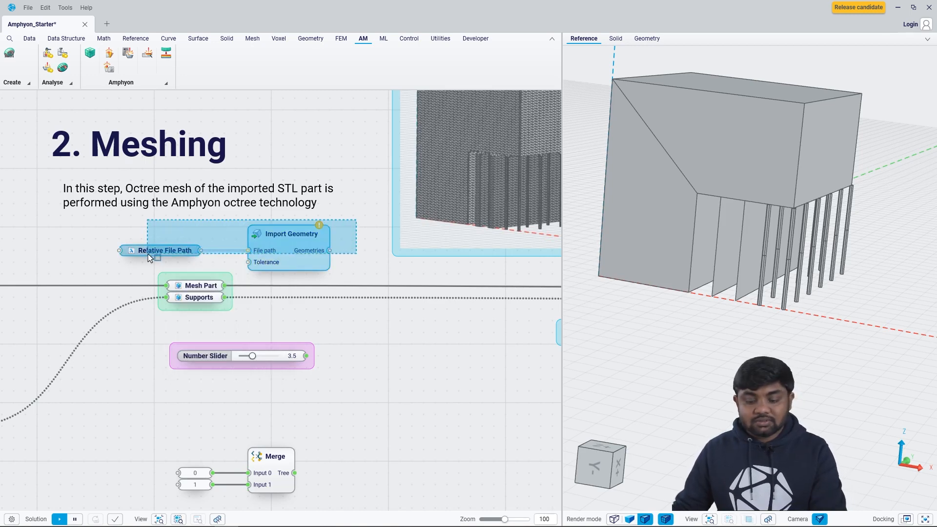
key(Delete)
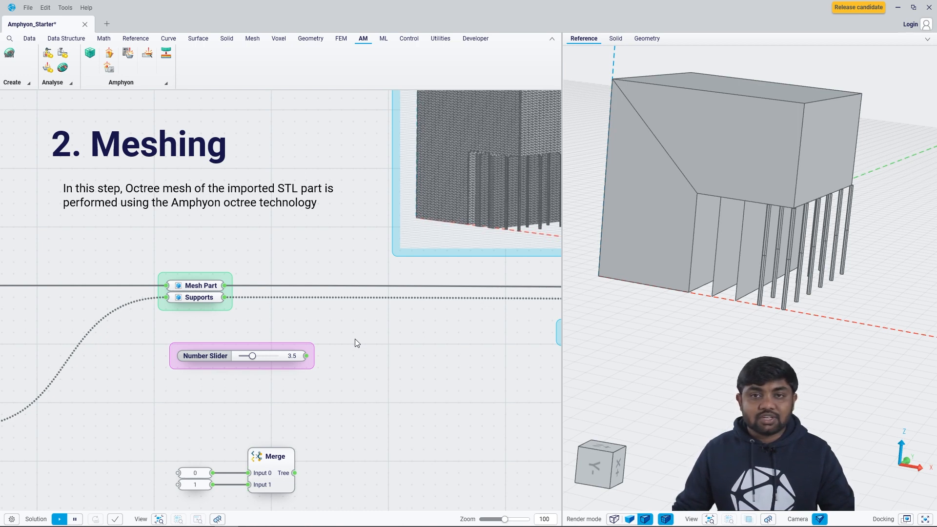
Step: Place an Amphyon Octree Mesh component beside the number slider in the Meshing section
click(141, 83)
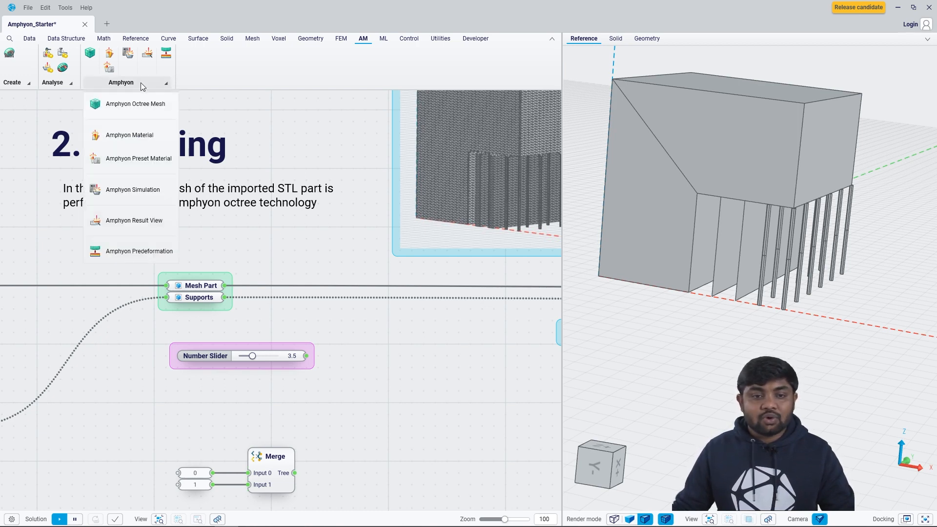
click(148, 105)
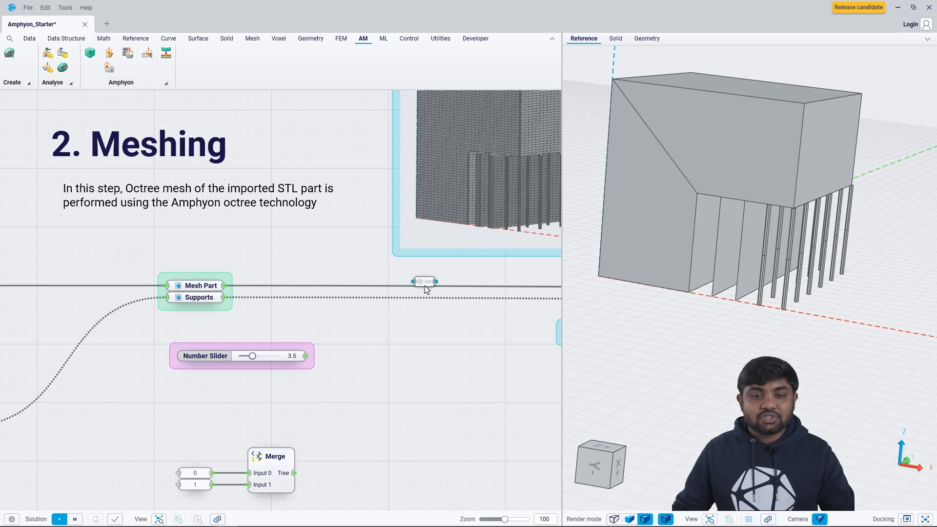
click(439, 348)
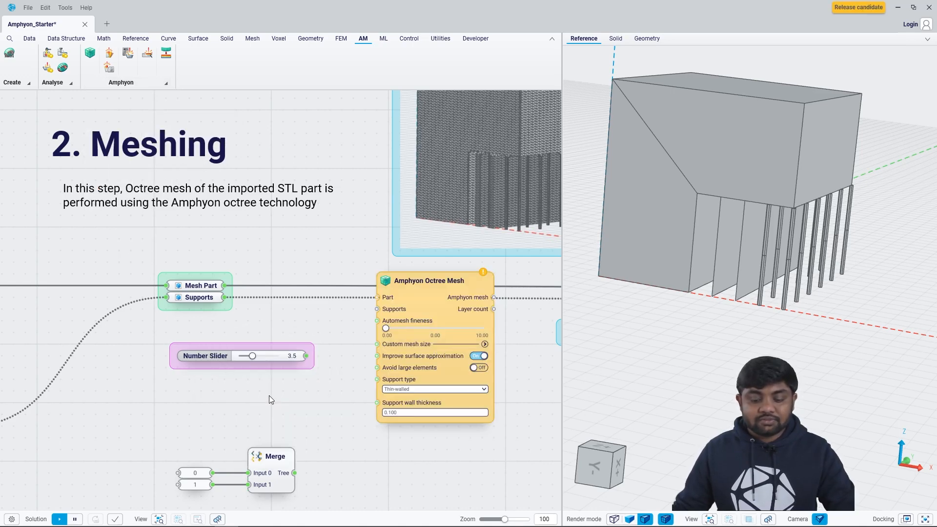
double_click(270, 398)
text(amphy)
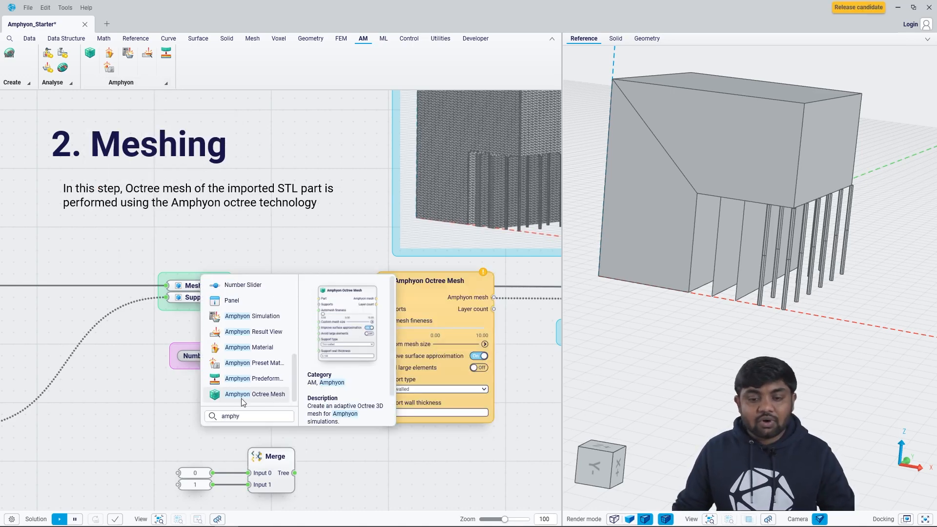
key(Escape)
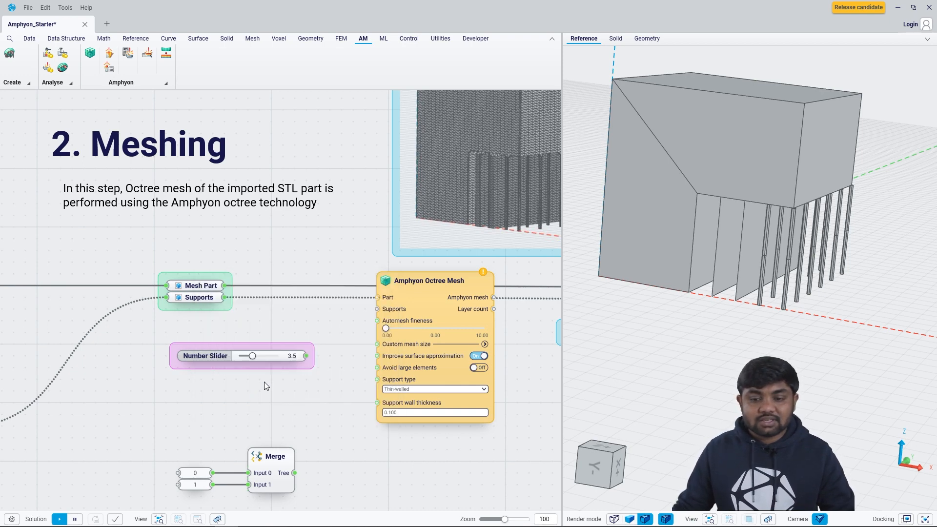
Step: Reposition the Amphyon Octree Mesh component and connect Mesh Part to its Part input and Supports to its Supports input
drag(411, 295, 389, 319)
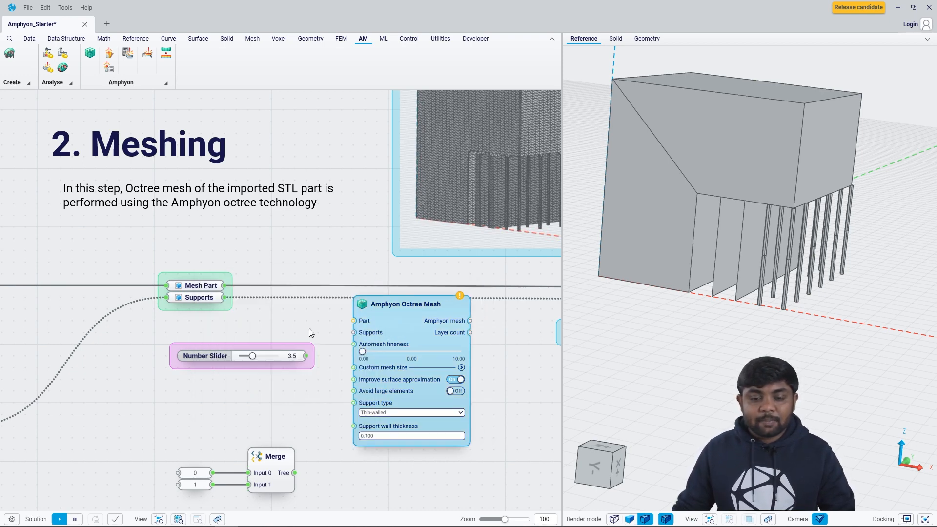
scroll(275, 322, up, 1)
drag(212, 277, 373, 320)
drag(216, 295, 373, 334)
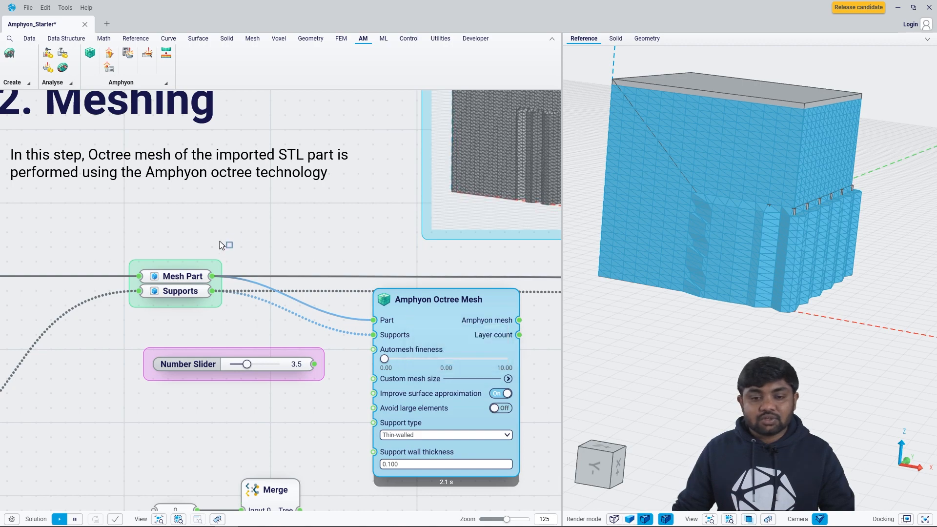
Step: Hide the Mesh Part and Supports containers of the Meshing section, leaving only the octree mesh displayed
click(148, 306)
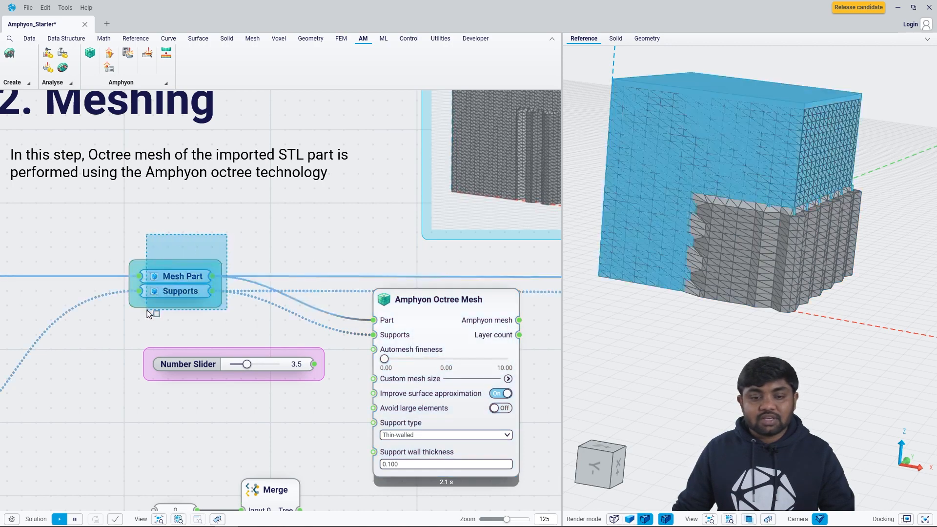
click(255, 252)
scroll(807, 252, down, 1)
scroll(791, 241, up, 1)
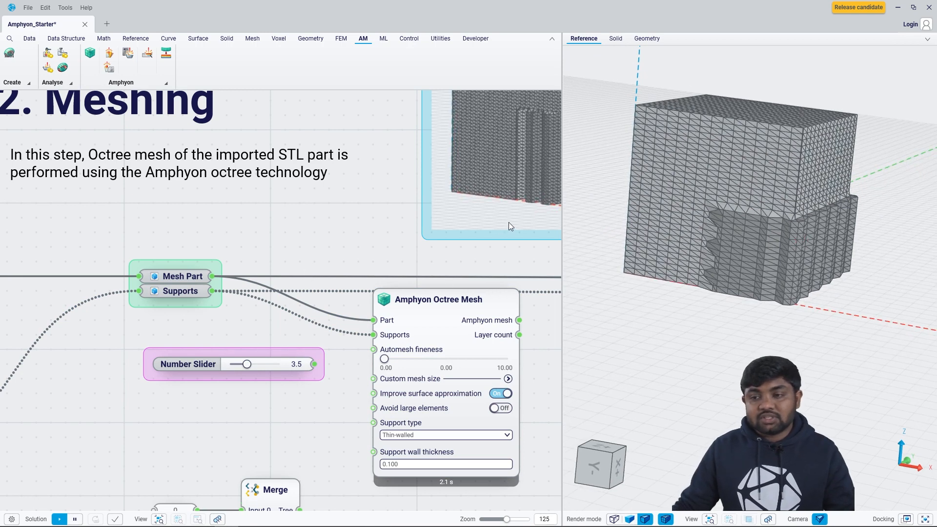
Step: Connect the number slider to the Automesh fineness input of the Amphyon Octree Mesh and shift the component slightly down
right_drag(368, 244, 340, 209)
scroll(344, 293, up, 1)
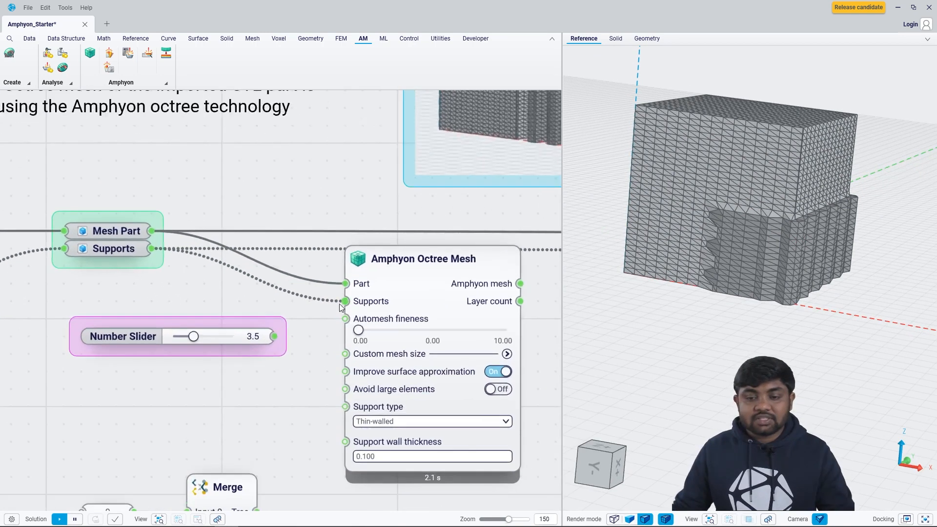
right_drag(313, 362, 318, 341)
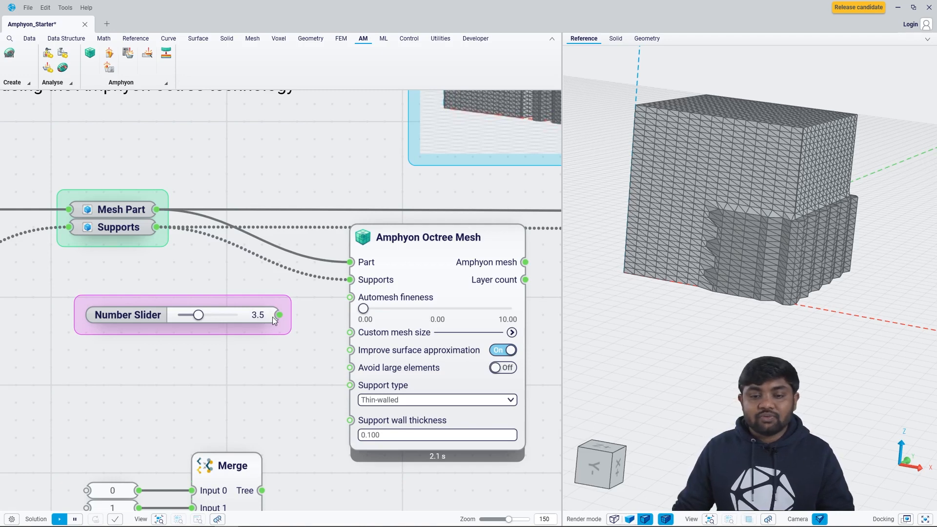
drag(275, 317, 344, 305)
drag(398, 277, 400, 289)
click(323, 338)
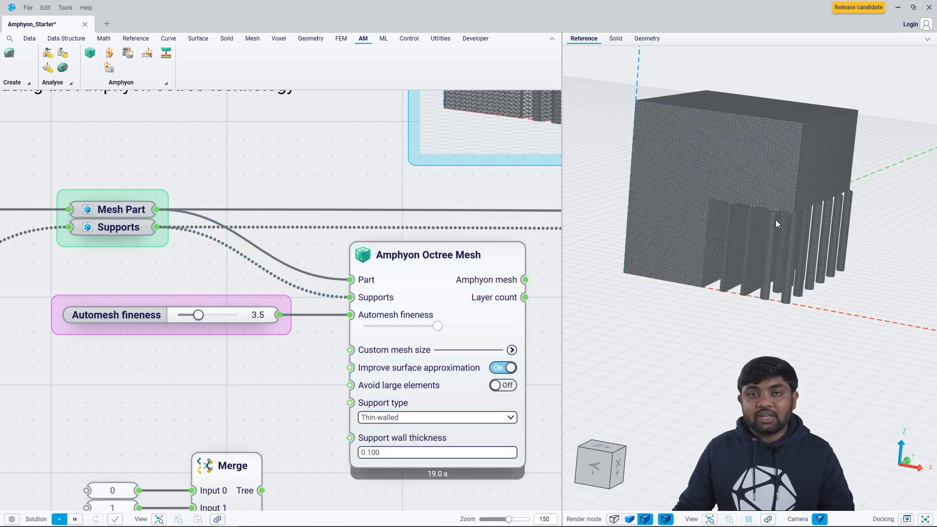
mouse_move(775, 220)
right_down()
mouse_move(796, 221)
mouse_move(778, 221)
right_up()
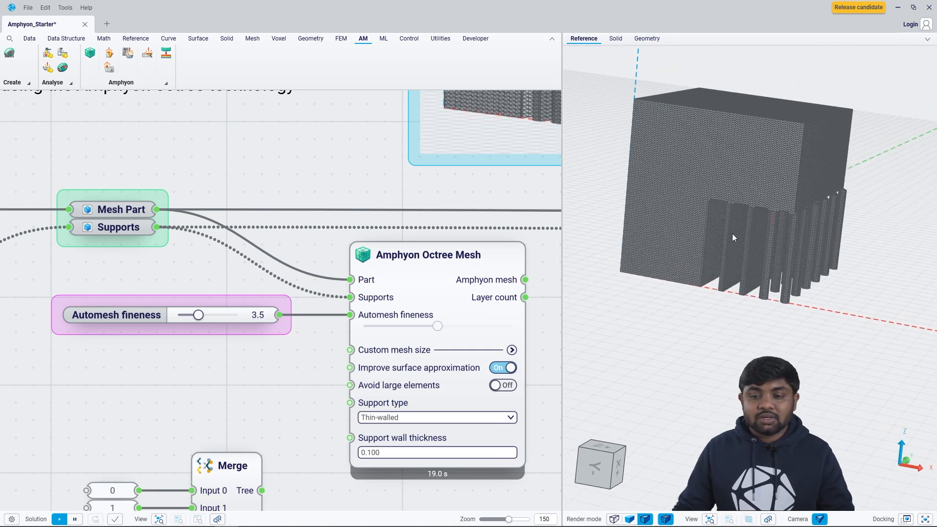
scroll(317, 426, down, 1)
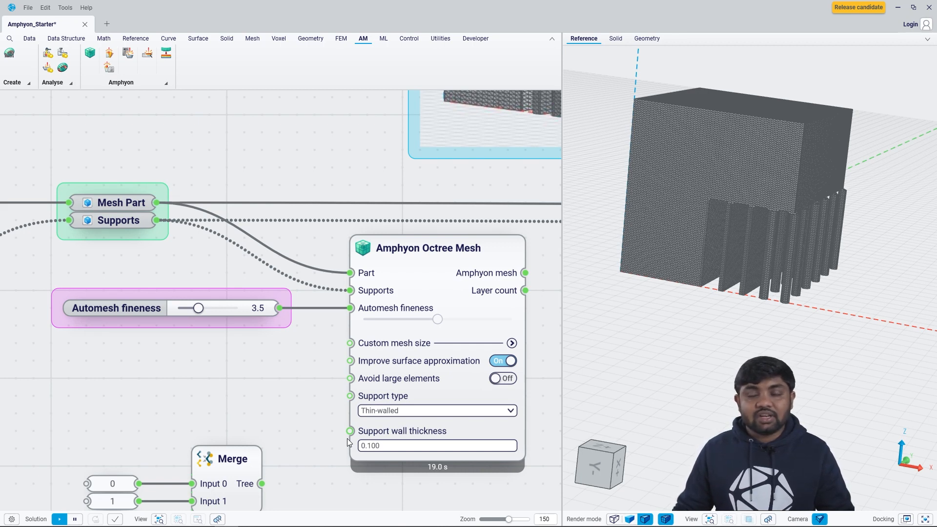
Step: Set the Automesh fineness slider to 0.1 to coarsen the octree mesh
middle_drag(728, 280, 731, 286)
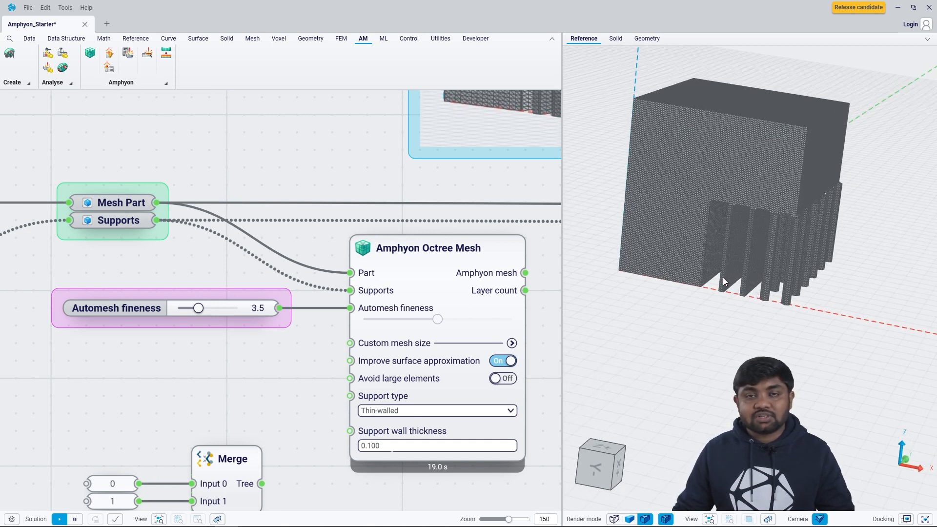
drag(198, 308, 168, 311)
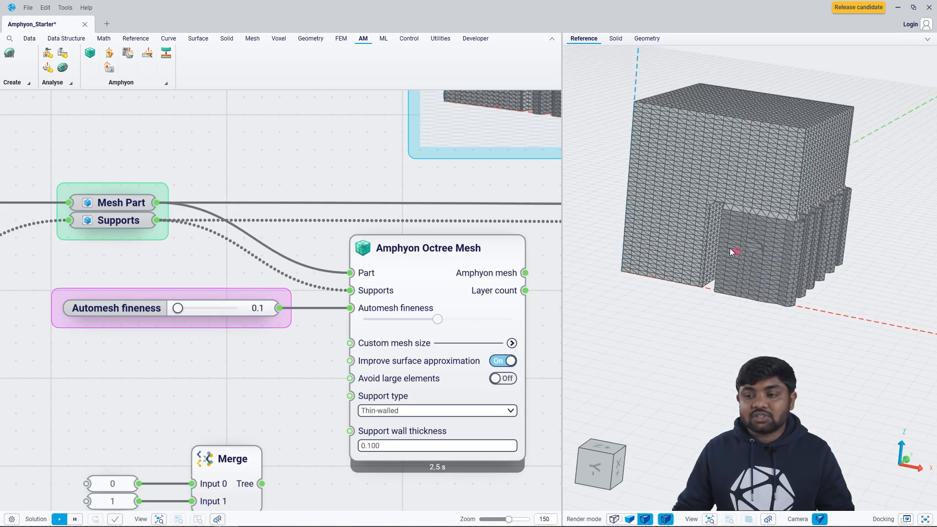
middle_drag(730, 248, 726, 251)
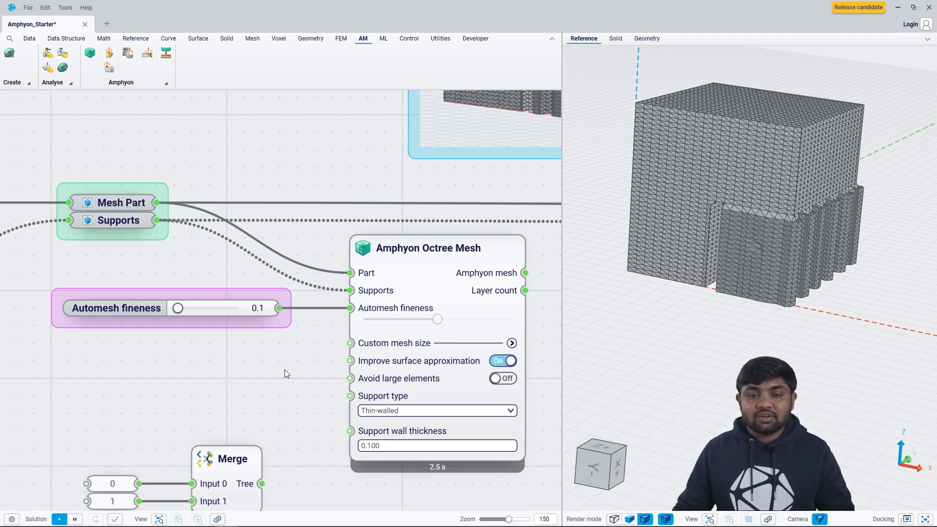
Step: Expand the Custom mesh size settings of the Amphyon Octree Mesh component
middle_drag(284, 367, 281, 308)
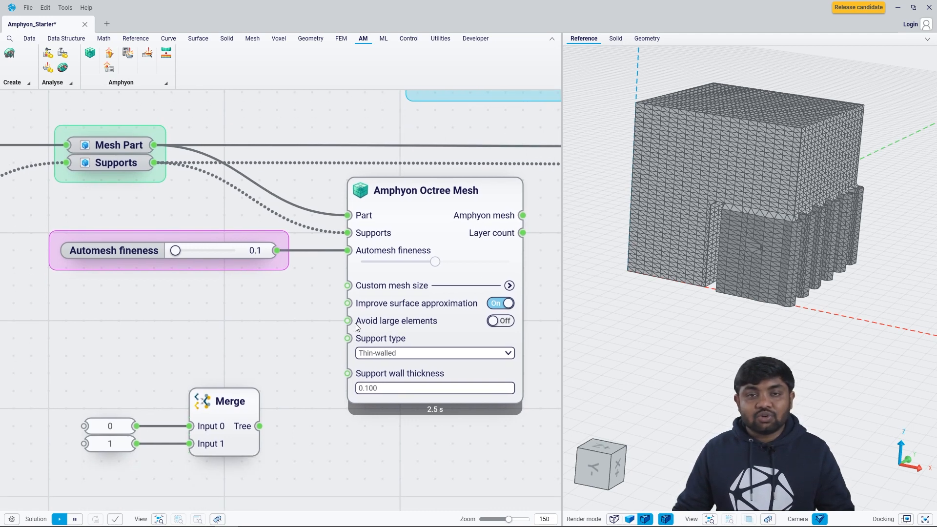
scroll(326, 318, up, 1)
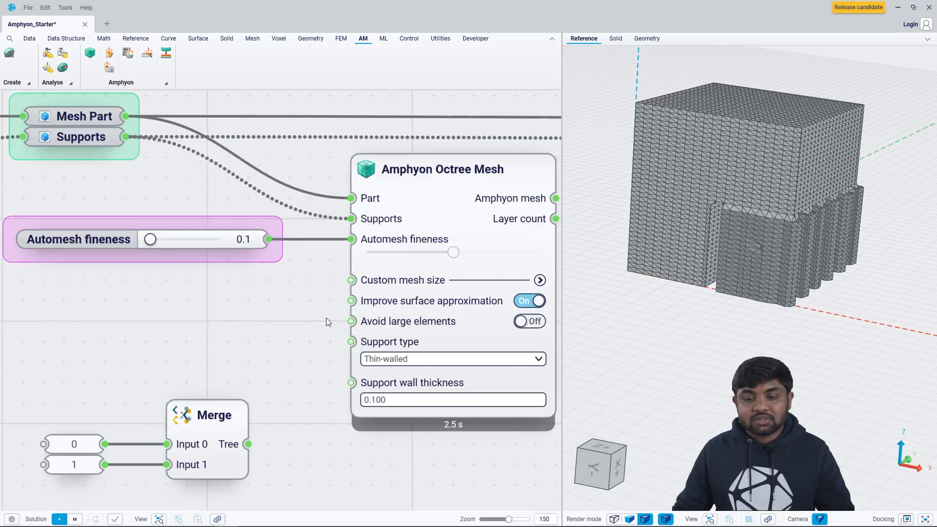
click(360, 279)
middle_drag(341, 301, 316, 275)
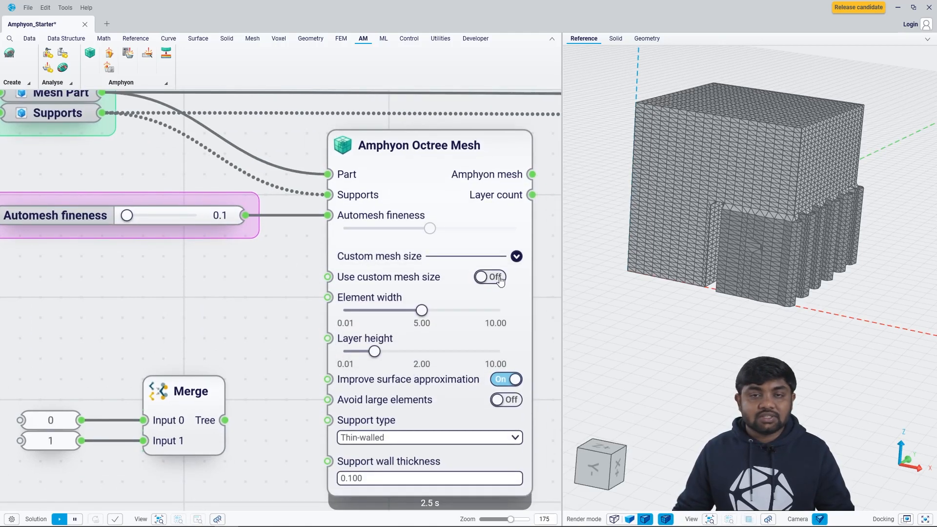
mouse_move(373, 299)
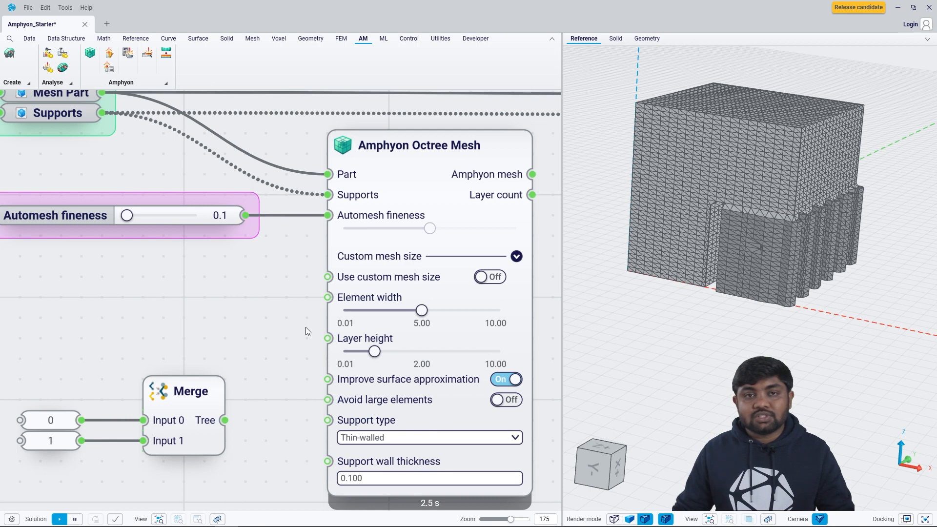
Step: Turn on Avoid large elements in the Amphyon Octree Mesh component
middle_drag(306, 327, 302, 289)
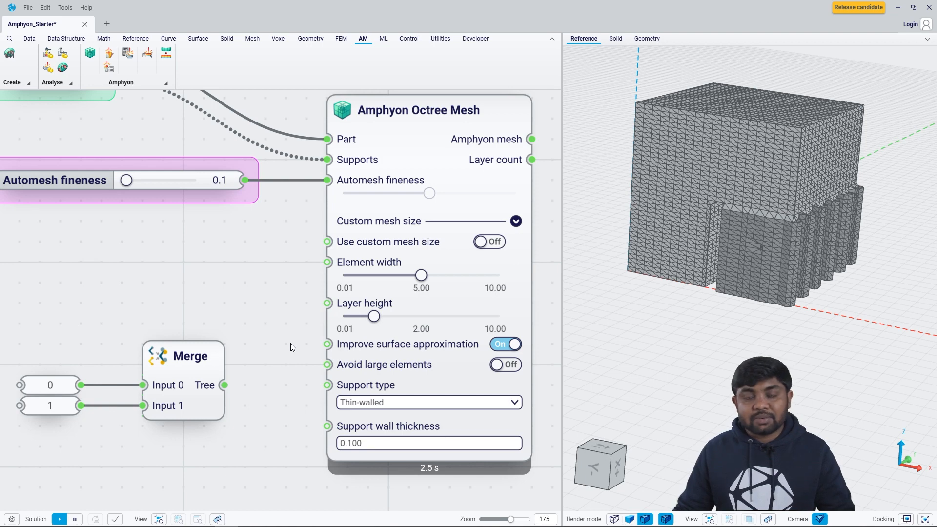
middle_drag(290, 330, 286, 310)
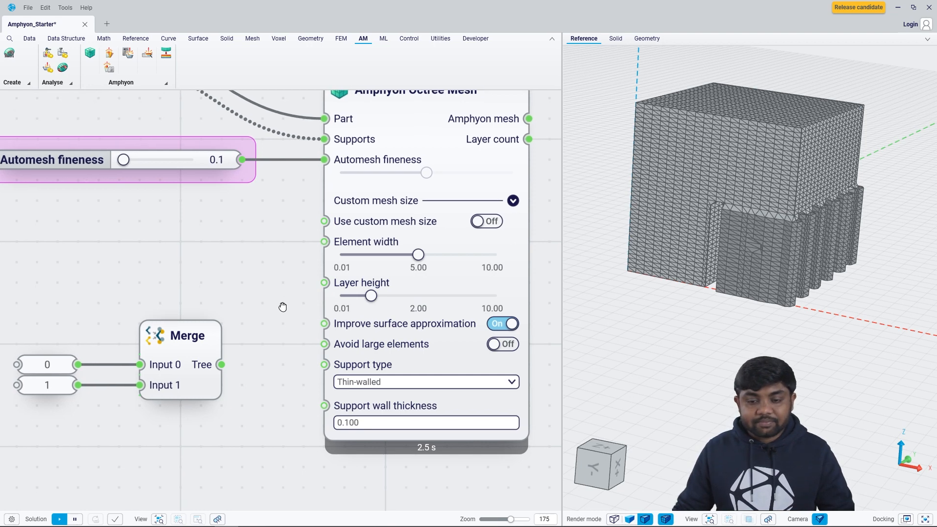
mouse_move(390, 345)
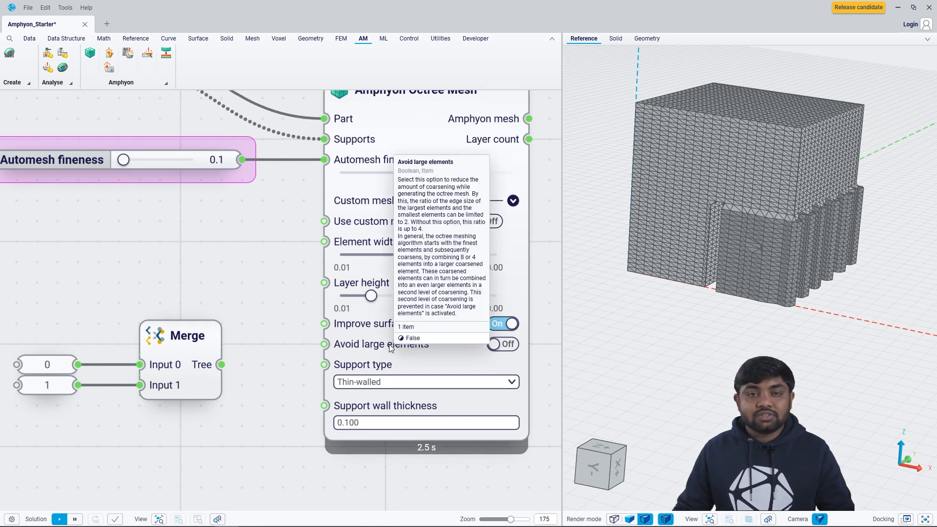
click(502, 344)
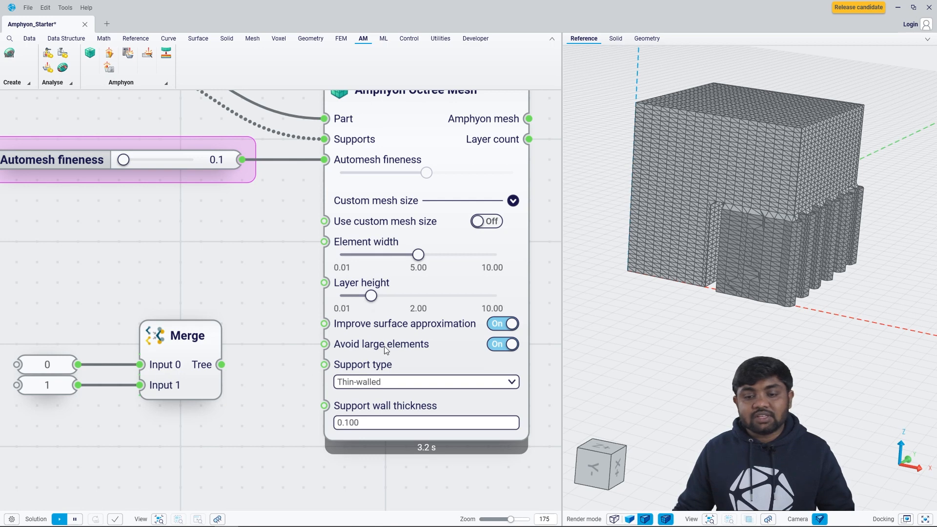
mouse_move(380, 347)
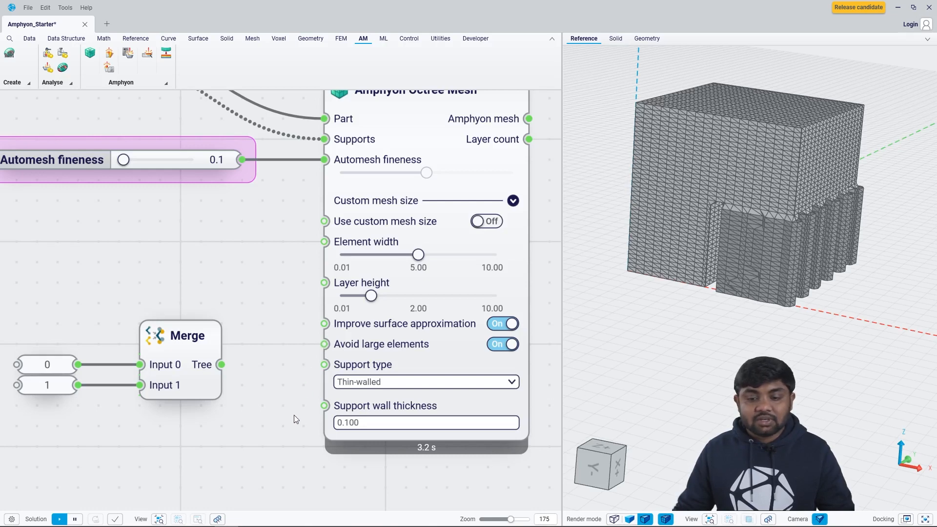
Step: Connect the Tree output of the Merge component holding 0 and 1 to the Support type input of the Amphyon Octree Mesh
right_drag(274, 400, 311, 410)
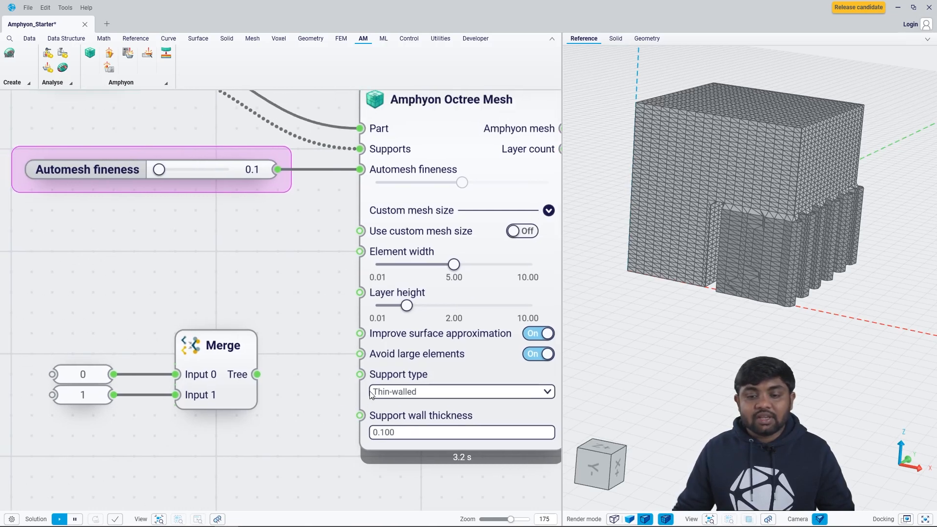
mouse_move(379, 384)
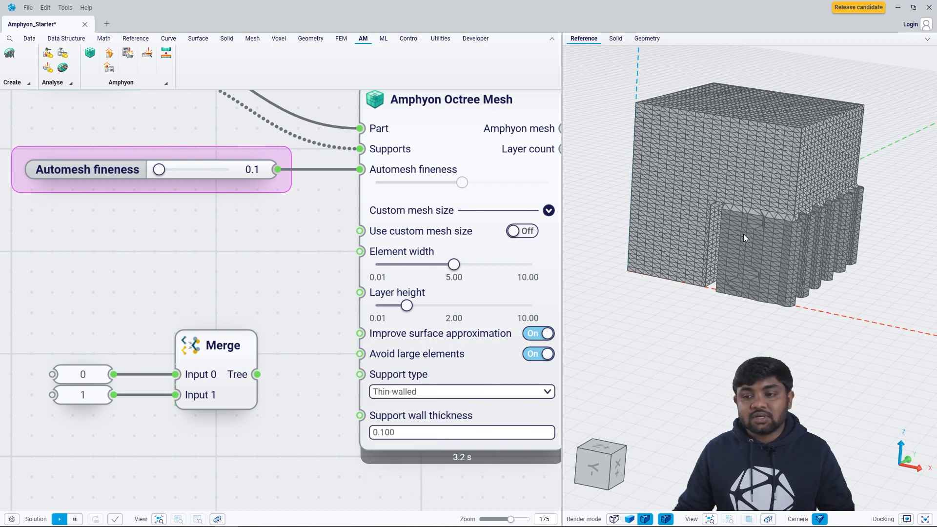
click(391, 393)
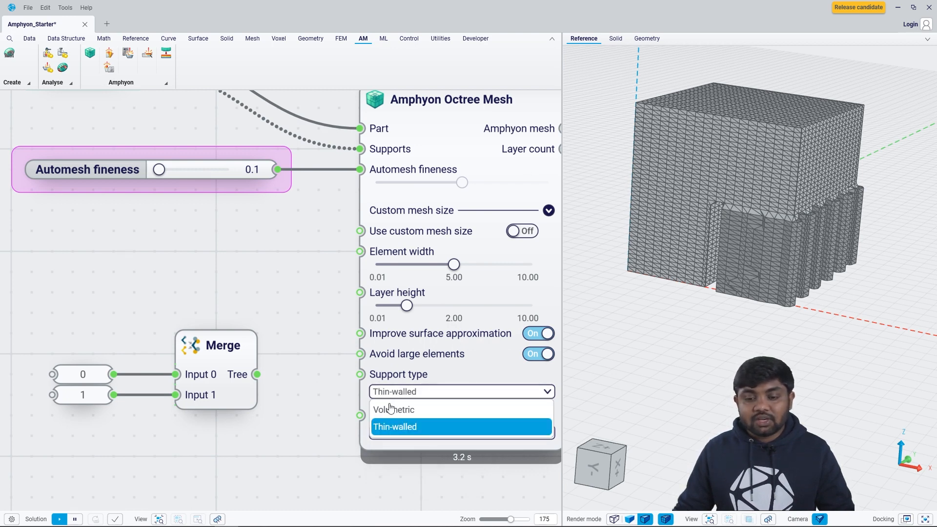
click(313, 401)
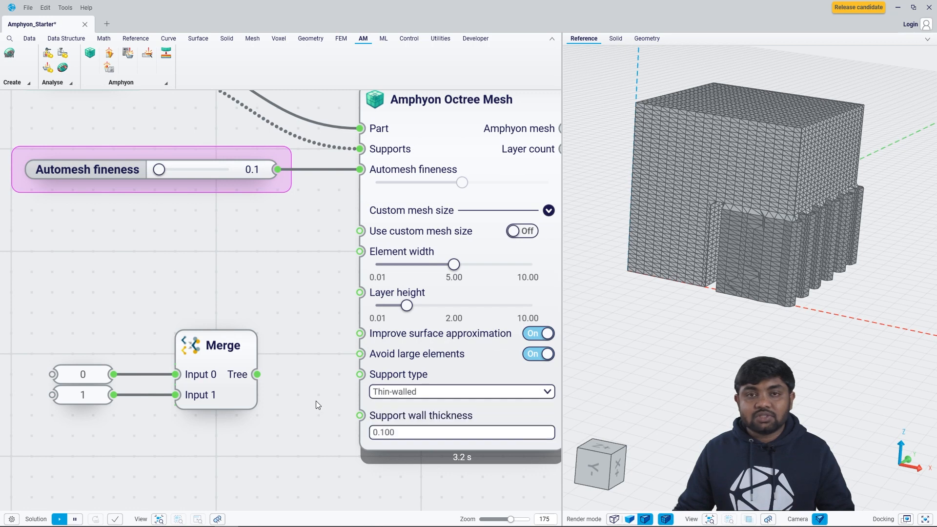
scroll(331, 408, down, 1)
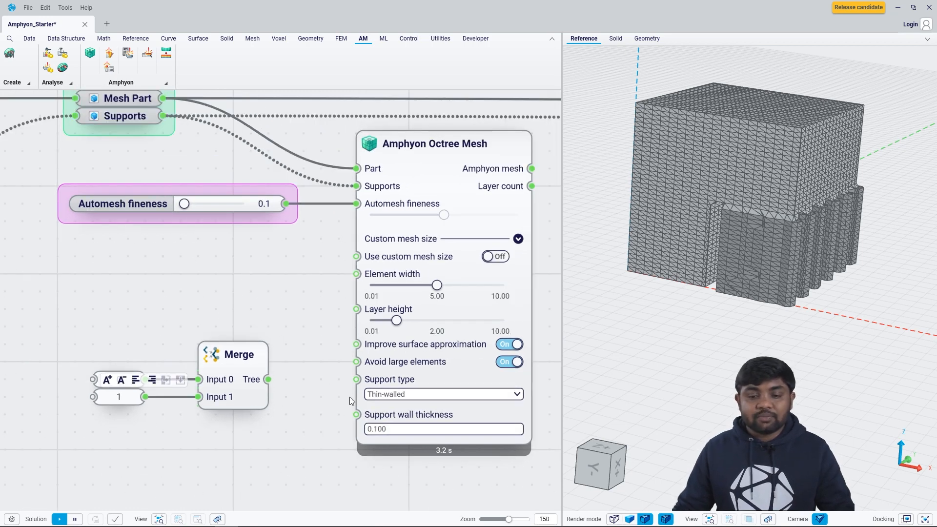
mouse_move(379, 385)
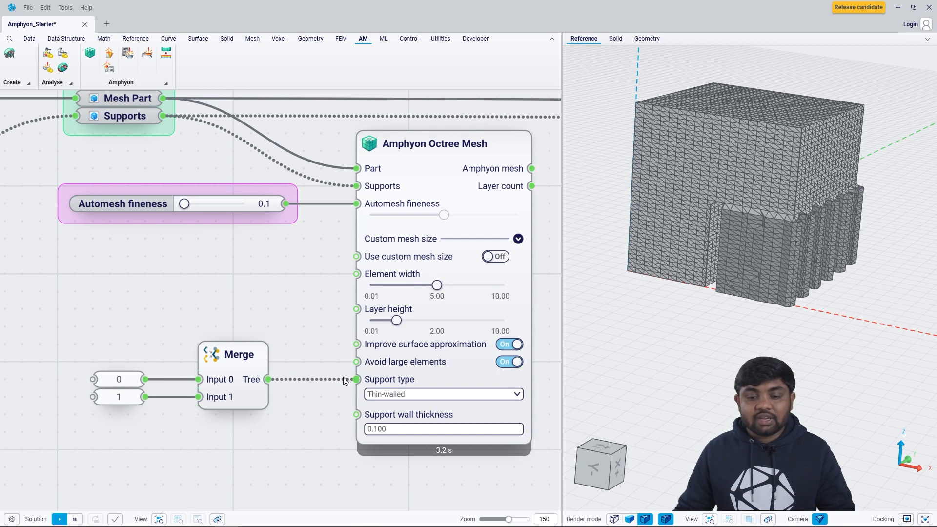
drag(343, 380, 348, 379)
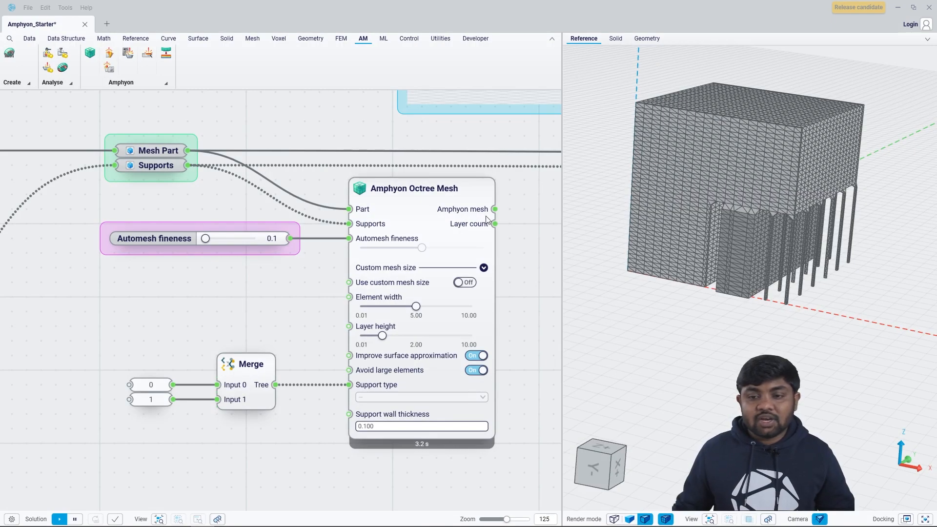
Step: Attach a Panel to the Layer count output of the Amphyon Octree Mesh
mouse_move(485, 225)
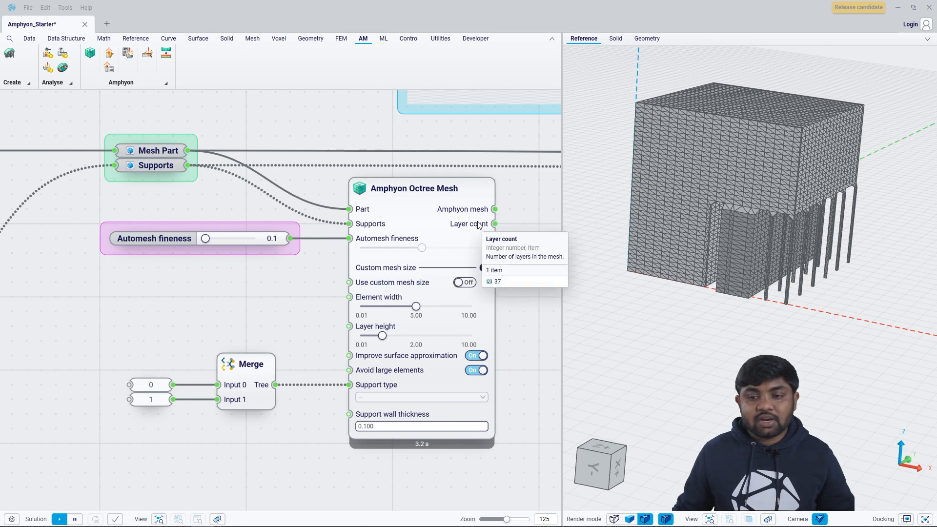
drag(496, 223, 512, 223)
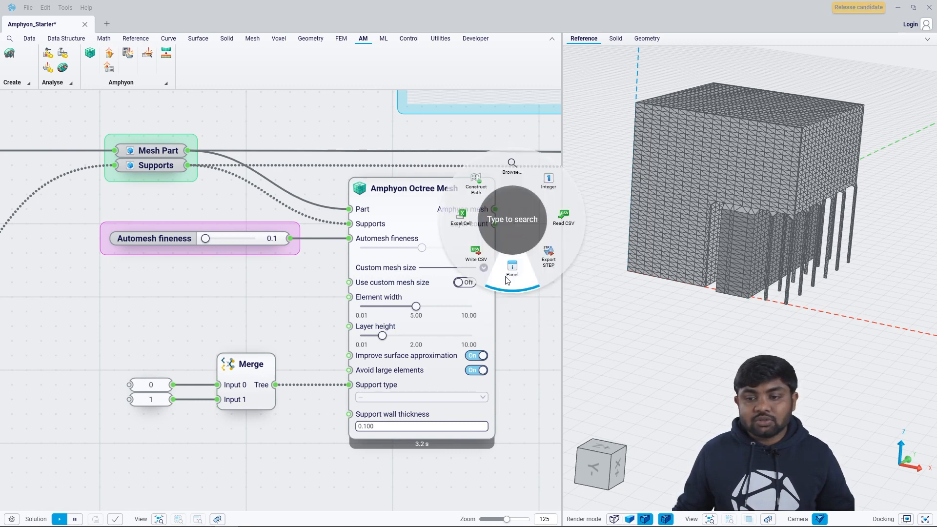
click(521, 265)
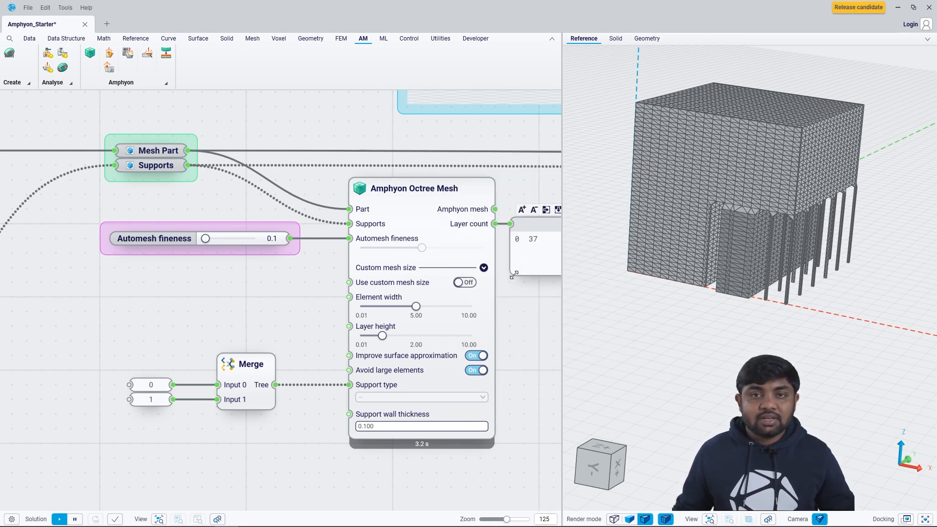